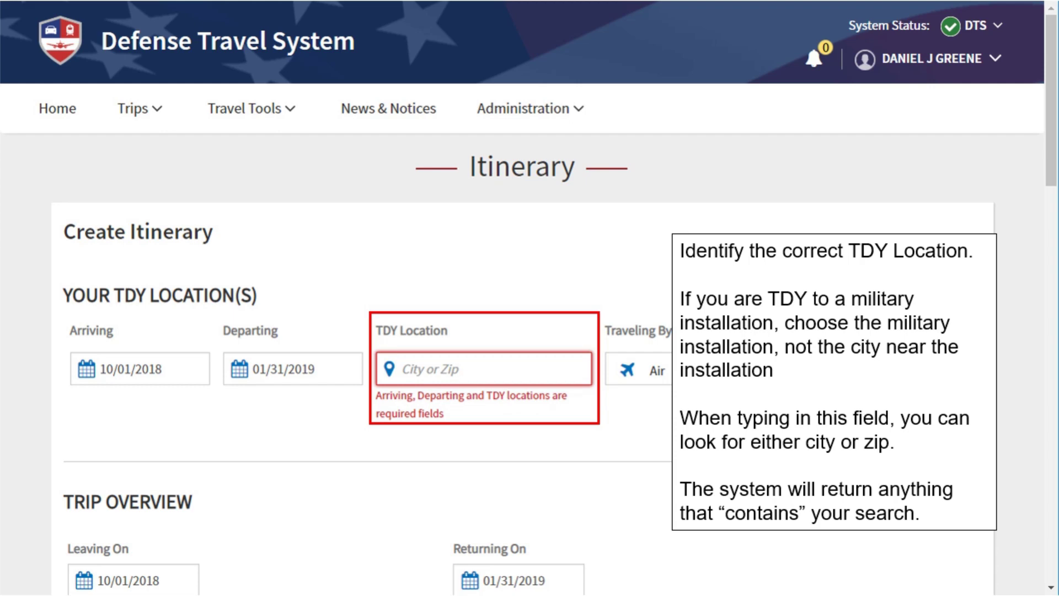
pyautogui.click(422, 374)
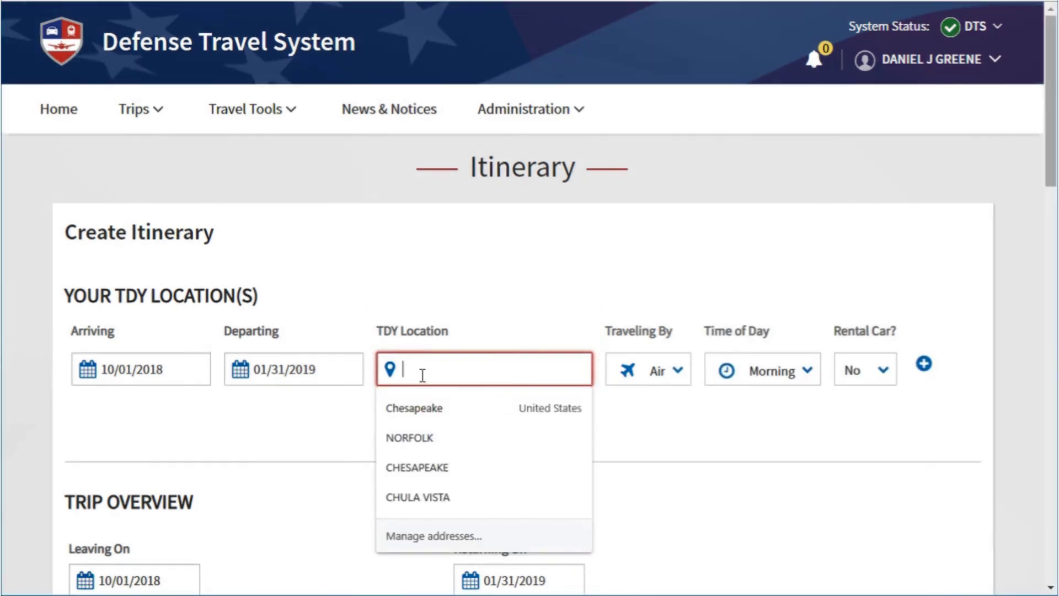
pyautogui.write('FORT')
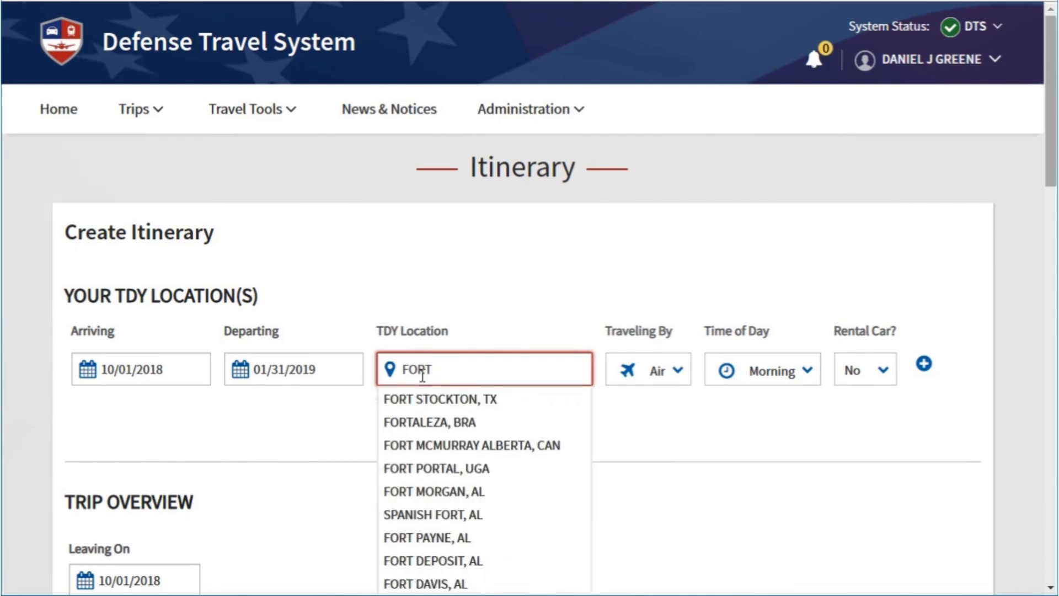
pyautogui.press('BackSpace')
pyautogui.press('BackSpace')
pyautogui.press('BackSpace')
pyautogui.press('BackSpace')
pyautogui.write('FT')
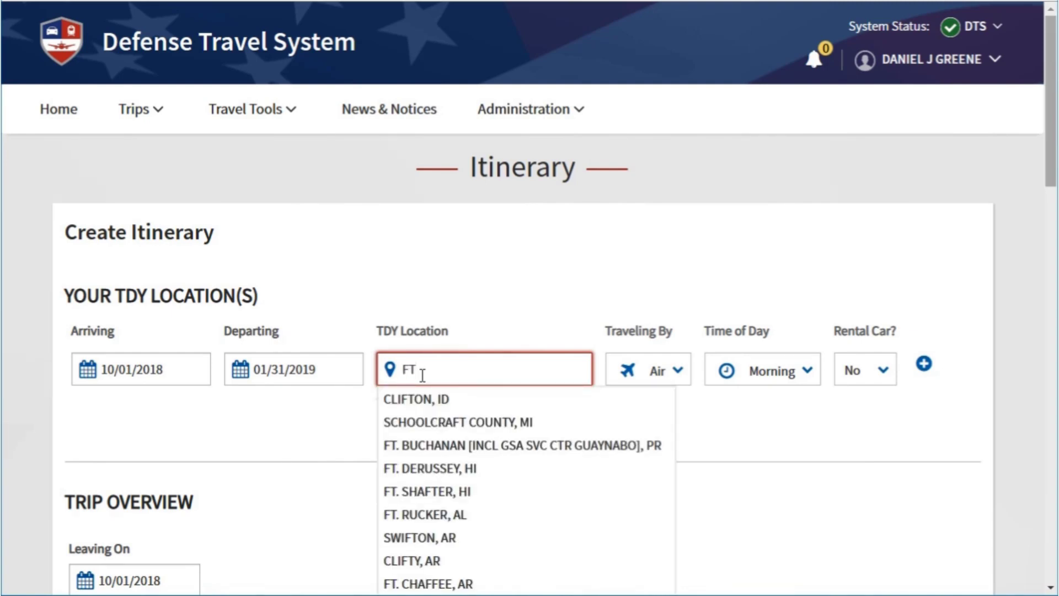
pyautogui.press('BackSpace')
pyautogui.press('BackSpace')
pyautogui.write('CAMPB')
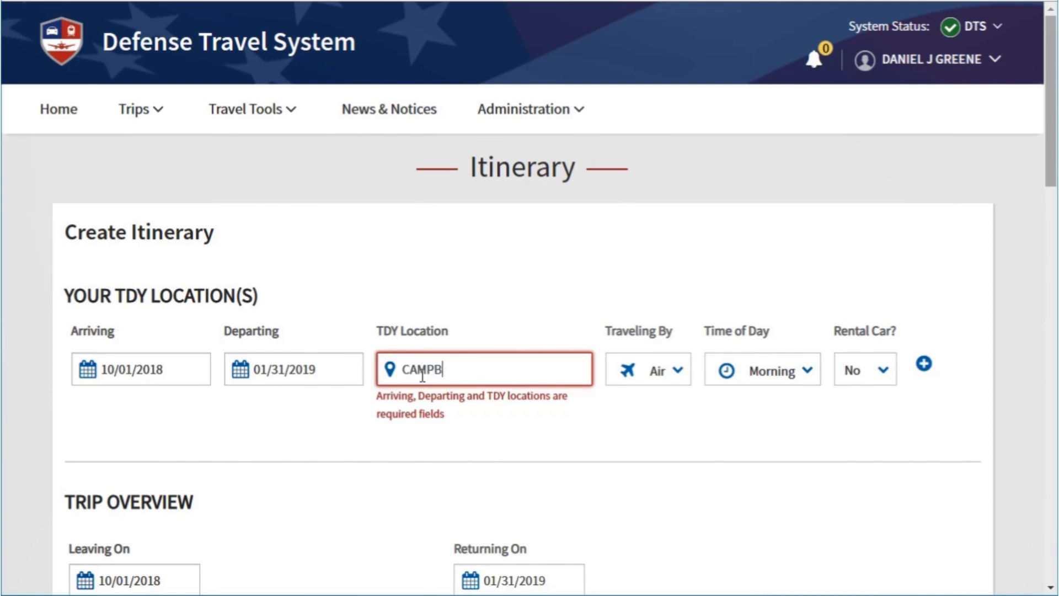
pyautogui.write('ELL')
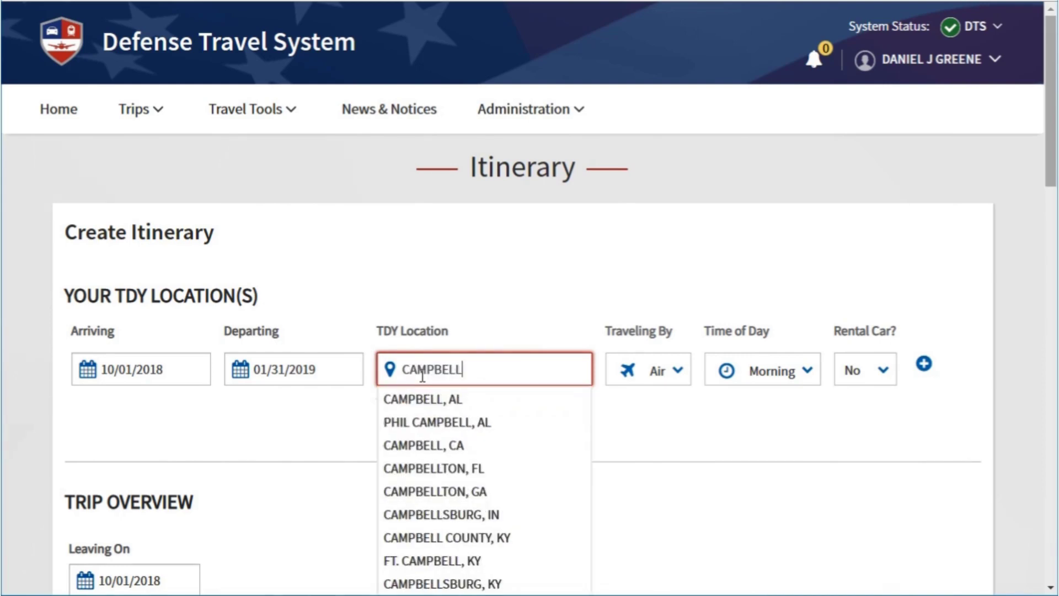
pyautogui.doubleClick(423, 376)
pyautogui.press('BackSpace')
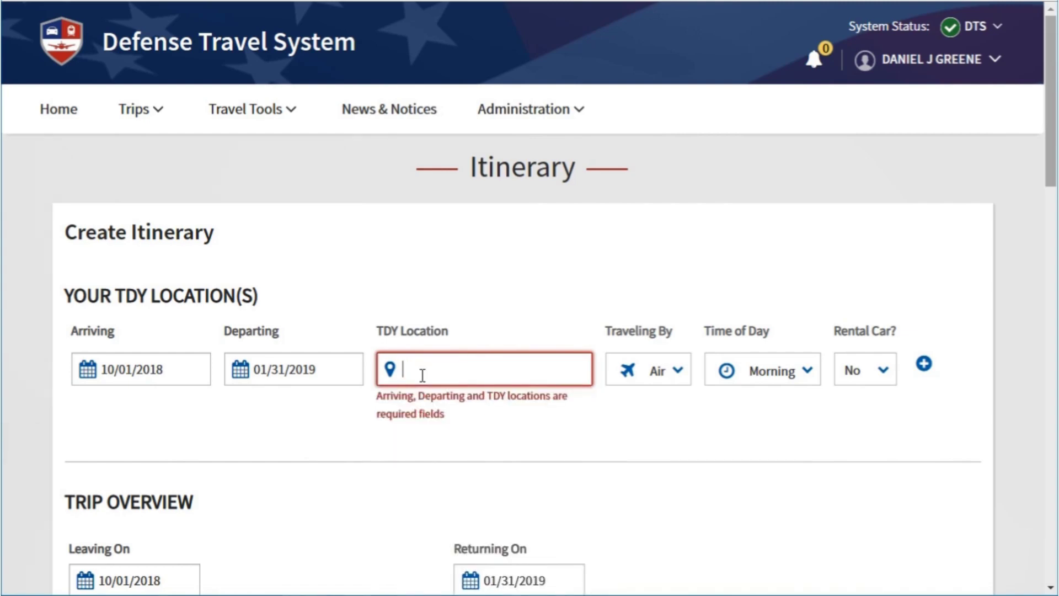
# Enter NEW YORK and select NEW YORK, NY as the first TDY location
pyautogui.write('NEW YORK')
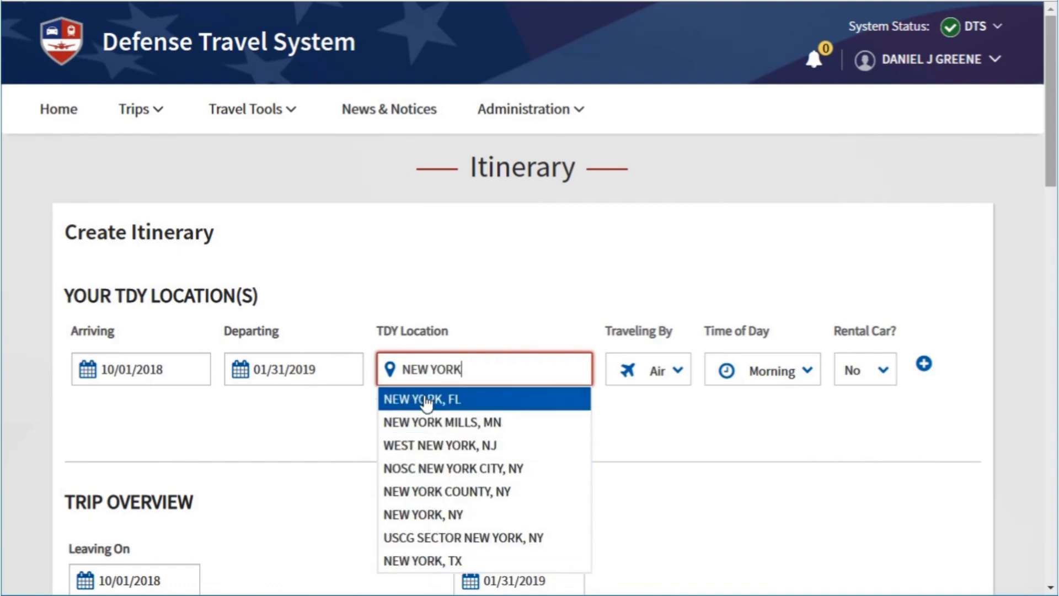
pyautogui.click(425, 513)
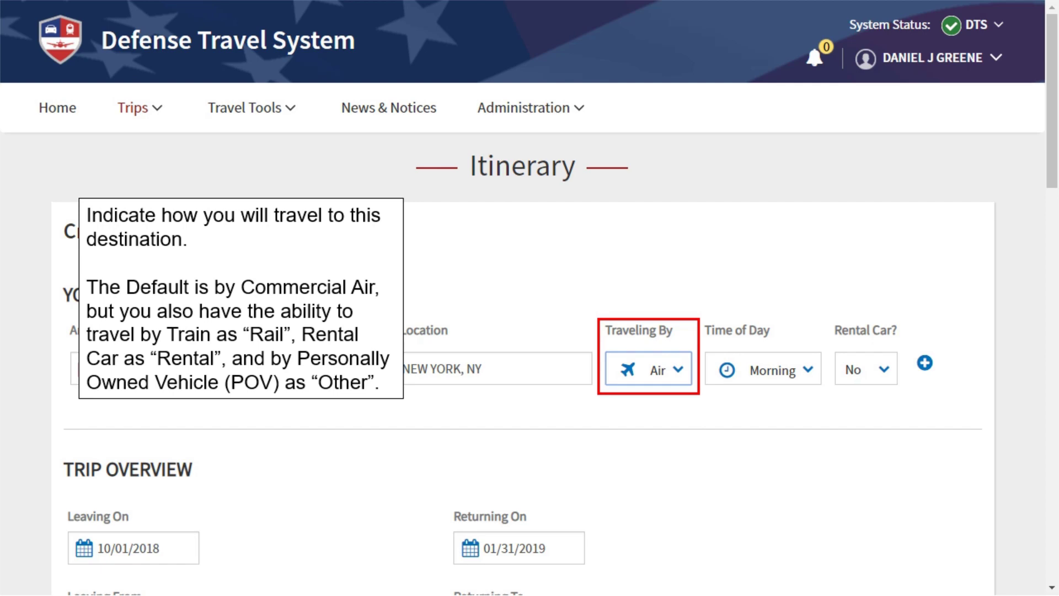
# Keep Air as the travel mode to New York and show the Time of Day choices
pyautogui.click(677, 381)
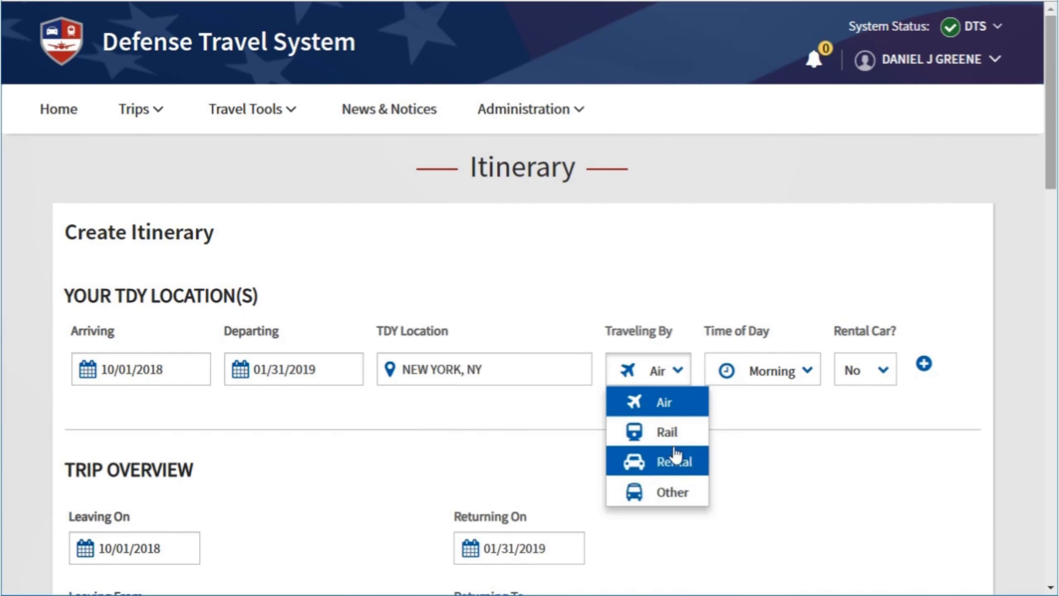
pyautogui.click(665, 411)
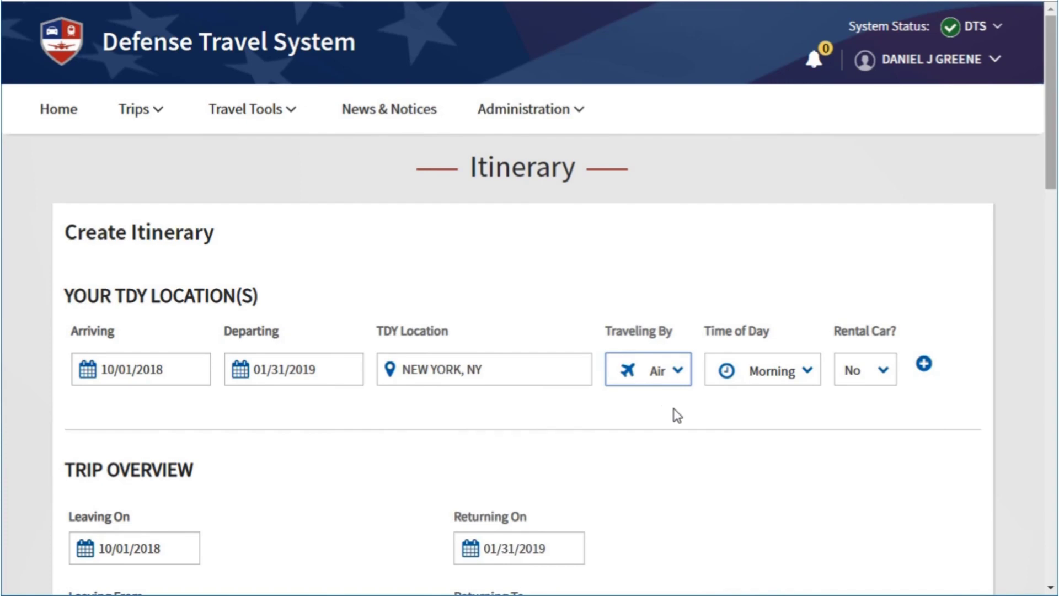
pyautogui.click(807, 371)
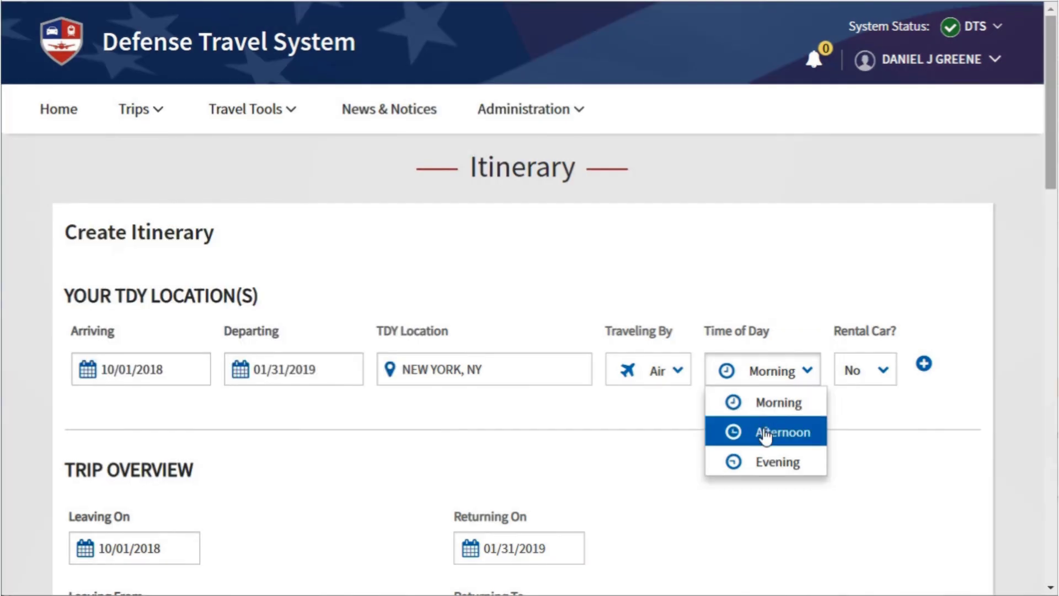
# Keep Morning as the arrival time and show the No/Yes rental car choices
pyautogui.click(781, 407)
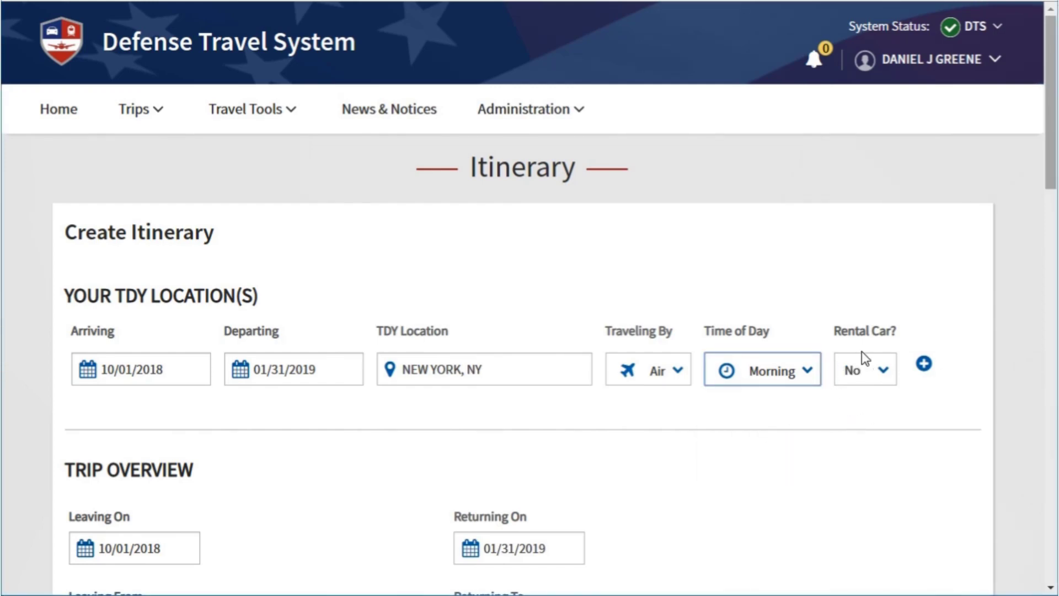
pyautogui.click(885, 367)
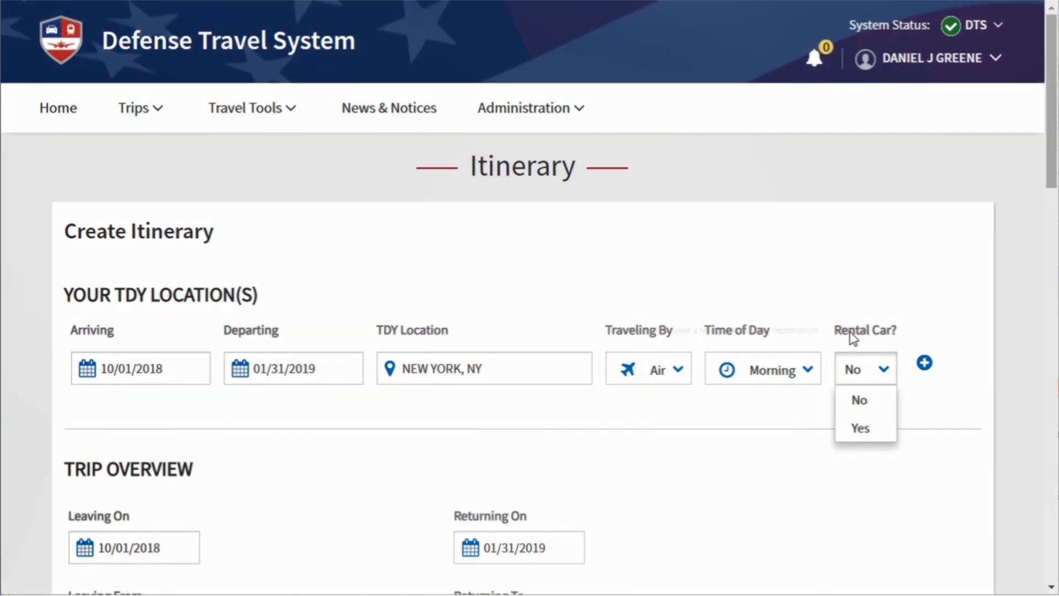
# Answer Yes to the rental car question for the New York leg
pyautogui.click(878, 435)
pyautogui.click(879, 434)
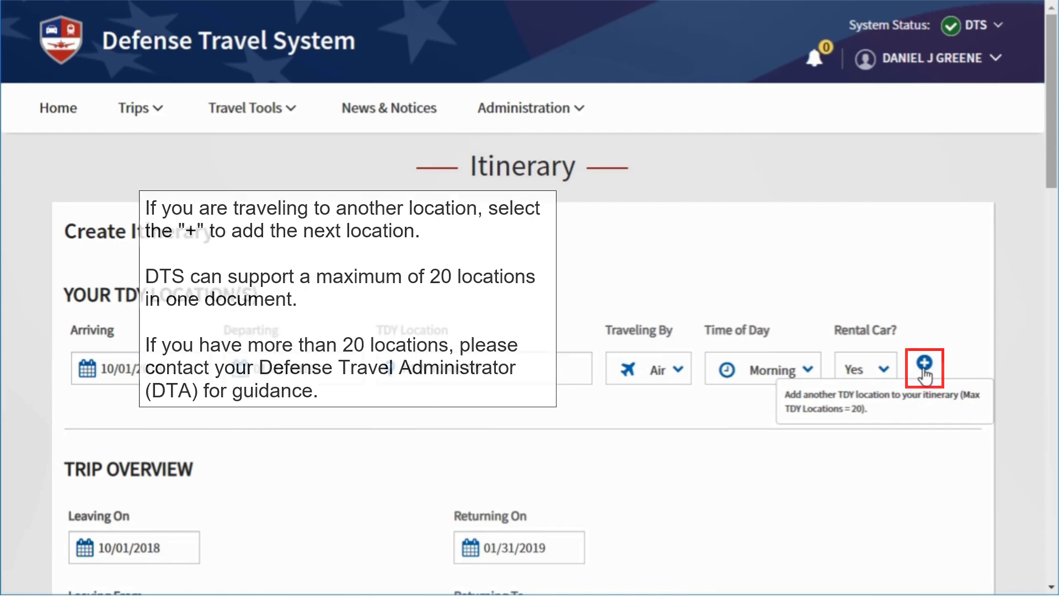
# Add a second TDY stop with a departure date of 02/15/2019
pyautogui.click(924, 367)
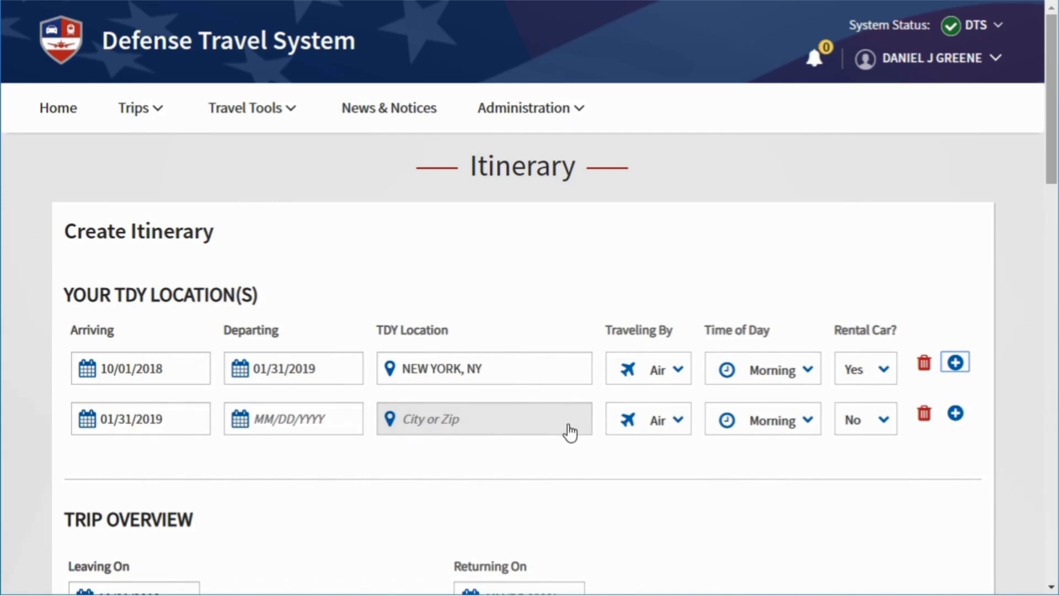
pyautogui.click(295, 431)
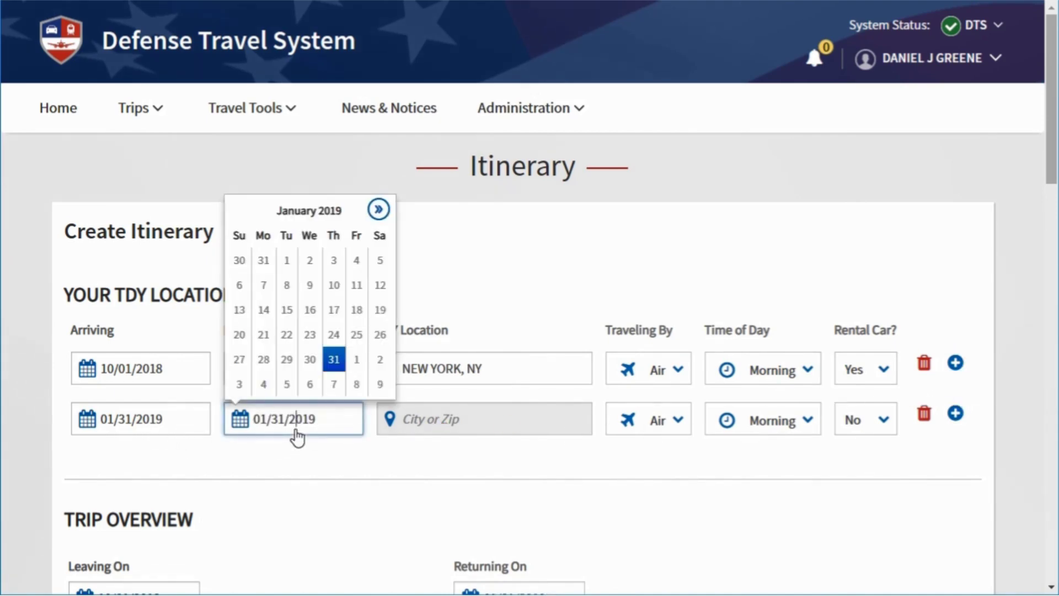
pyautogui.click(378, 209)
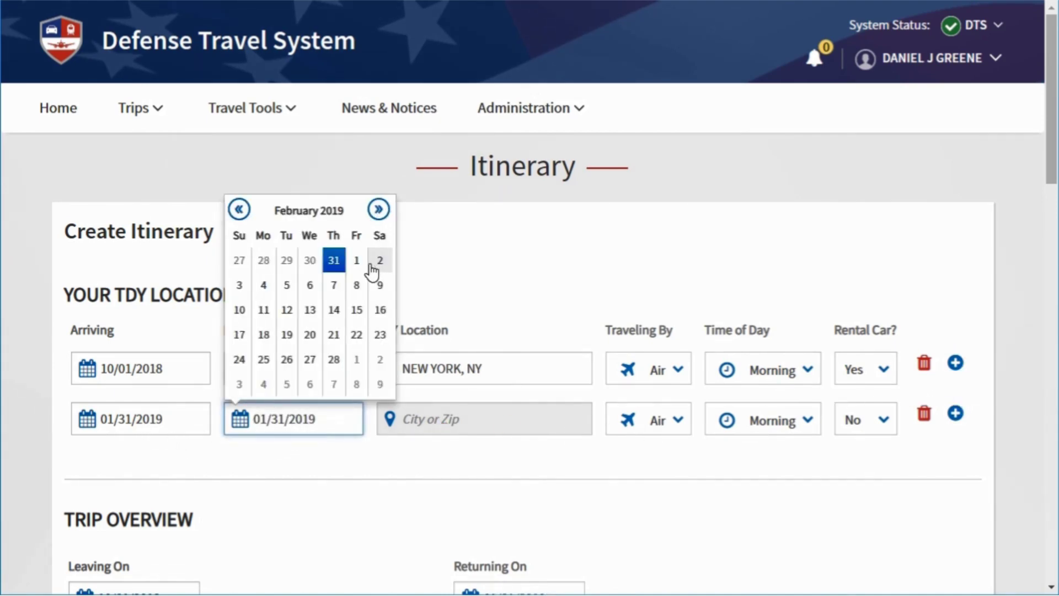
pyautogui.click(358, 316)
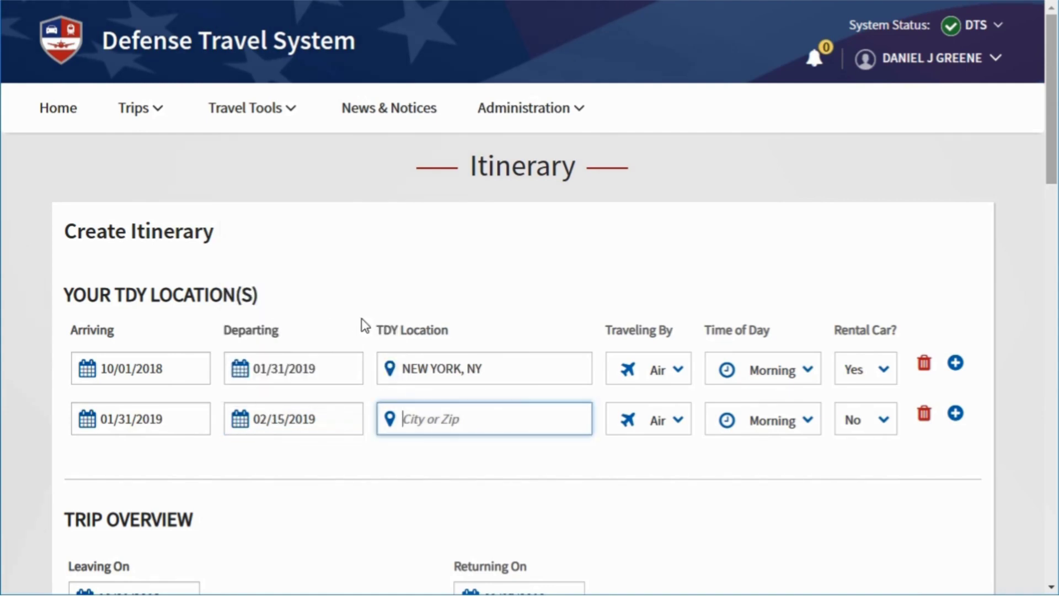
# Set the second stop to FRANKLIN, GA with Afternoon arrival and a rental car
pyautogui.click(430, 425)
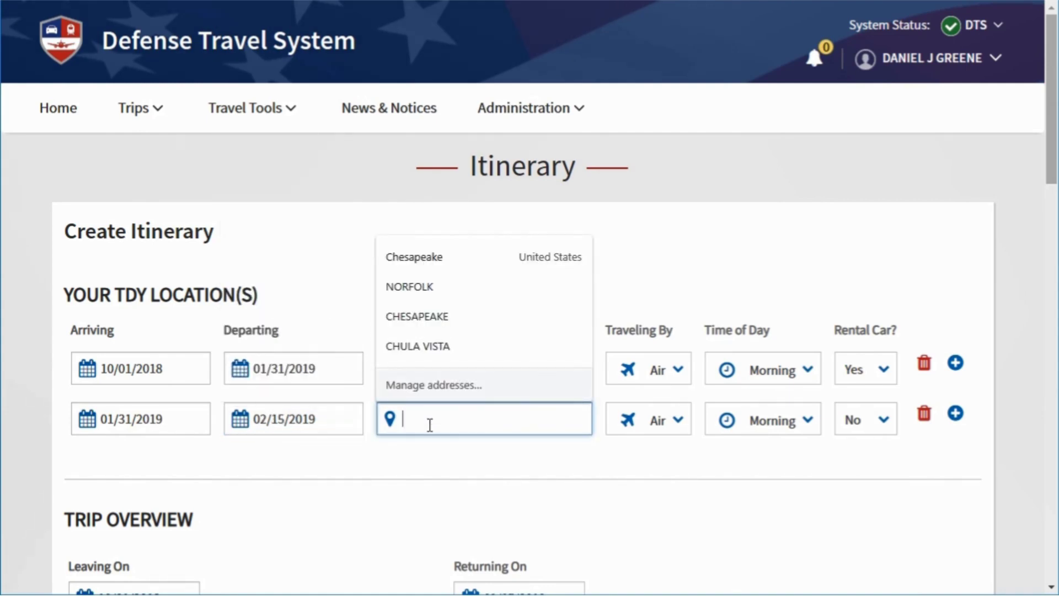
pyautogui.write('FRANKLIN')
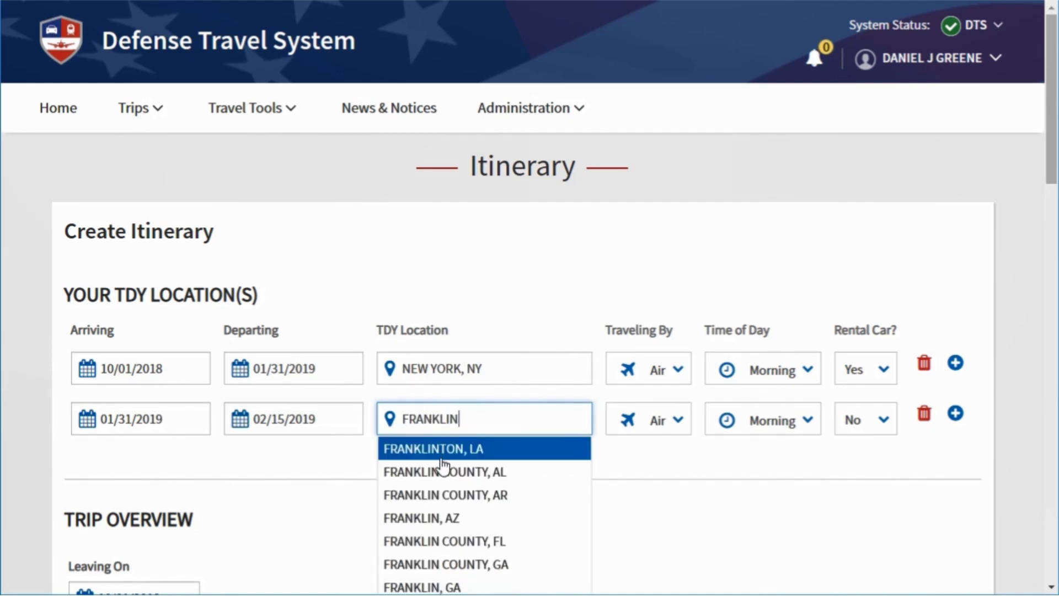
pyautogui.click(451, 588)
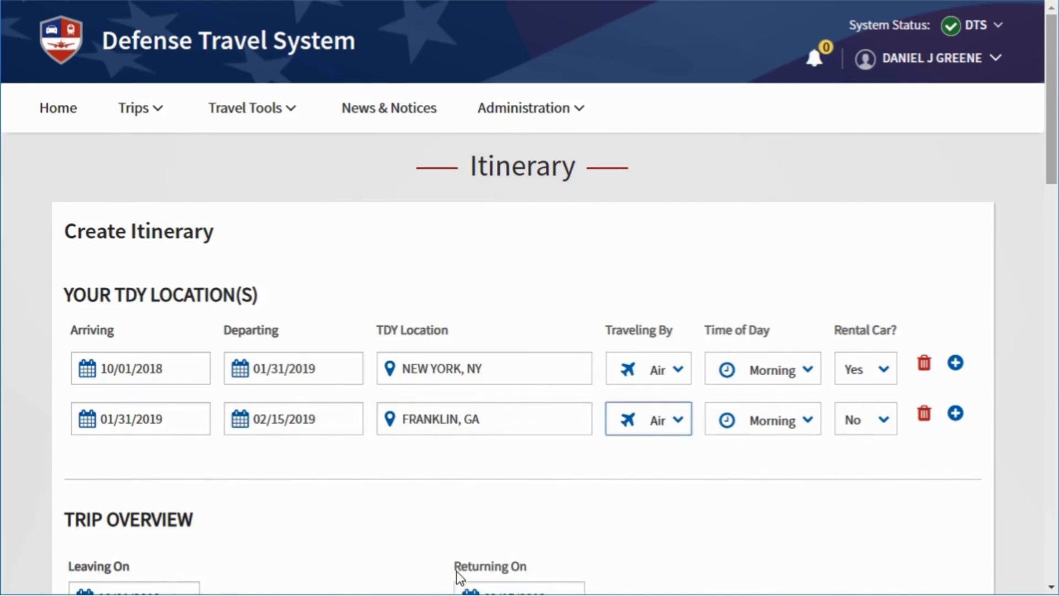
pyautogui.click(748, 436)
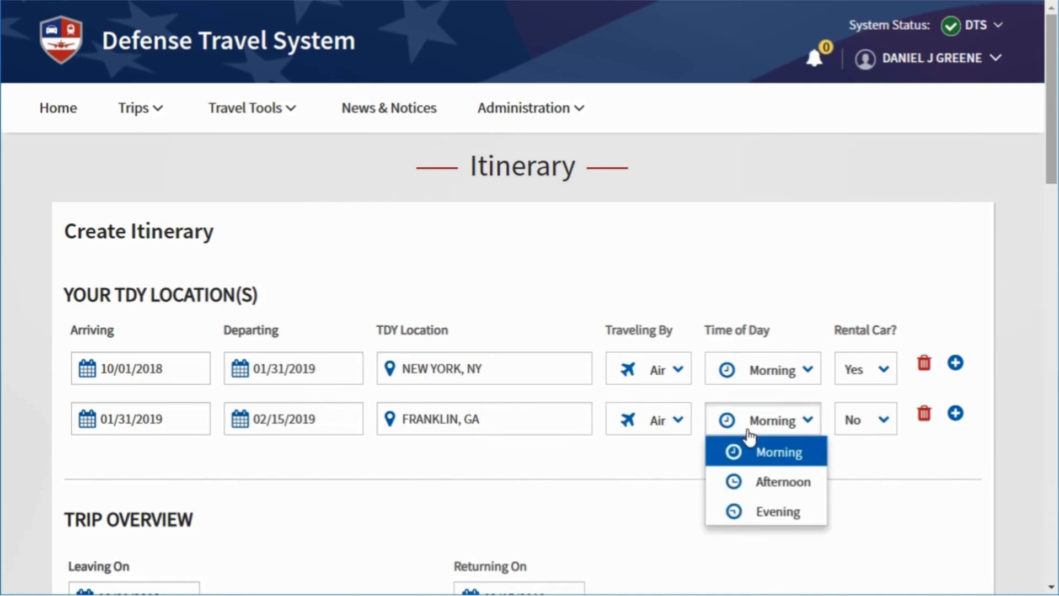
pyautogui.click(775, 484)
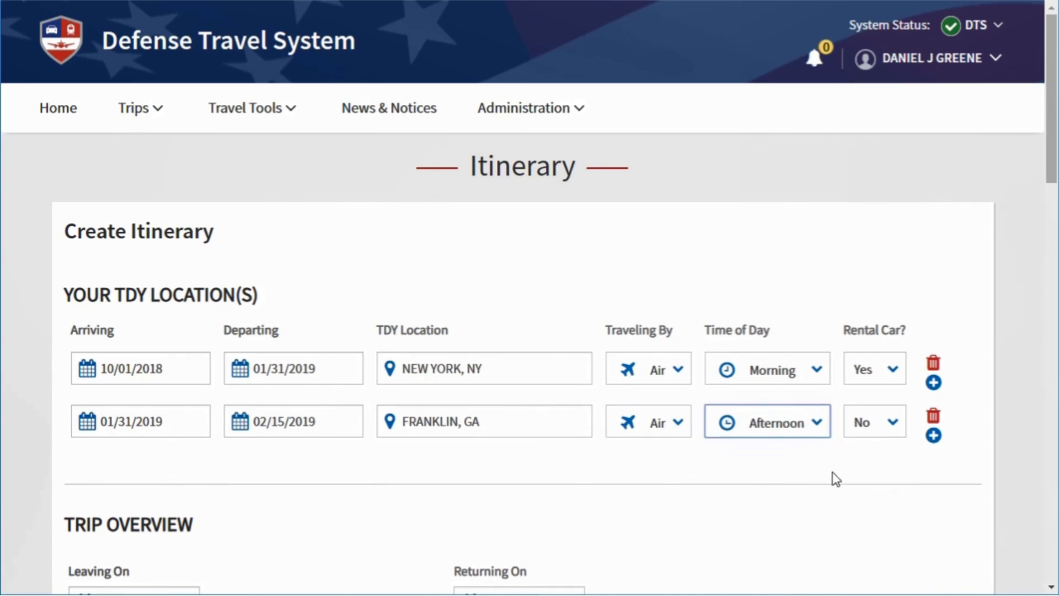
pyautogui.click(895, 435)
pyautogui.click(891, 483)
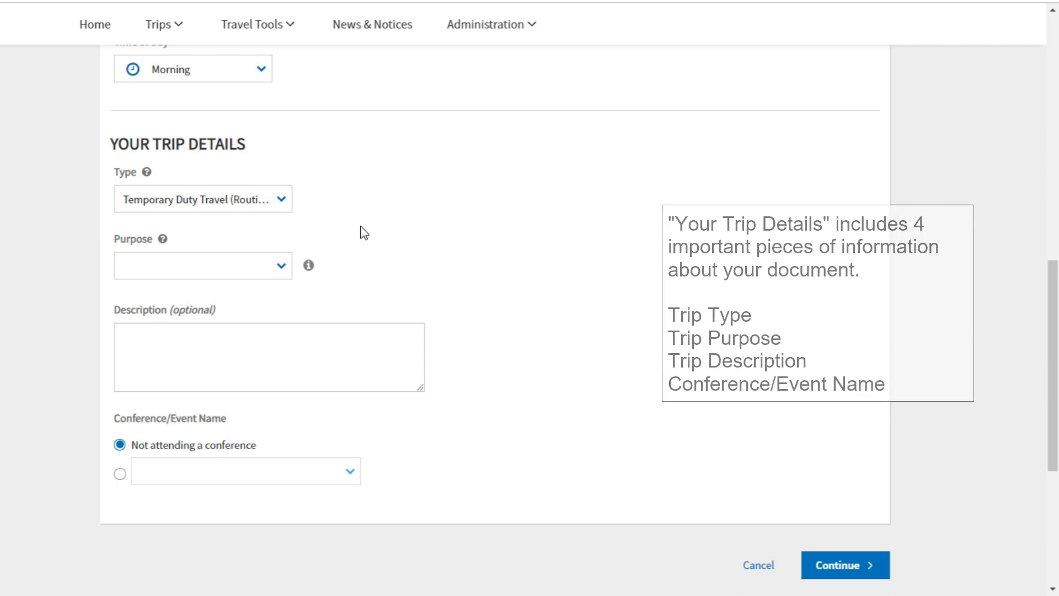
# Keep the trip type as Temporary Duty Travel (Routine) and show the Purpose choices
pyautogui.click(282, 201)
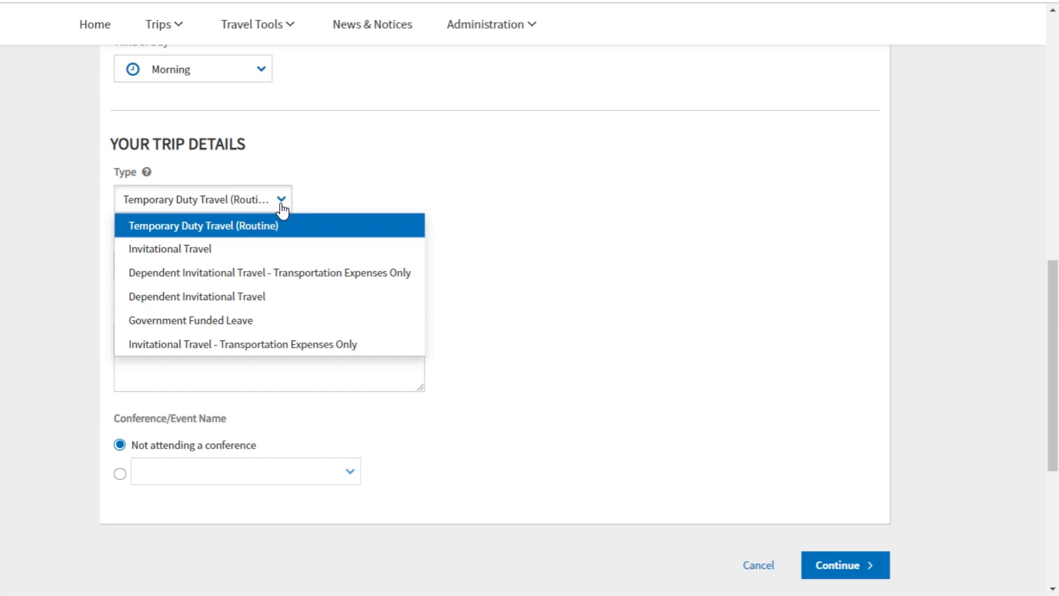
pyautogui.click(281, 206)
pyautogui.click(283, 278)
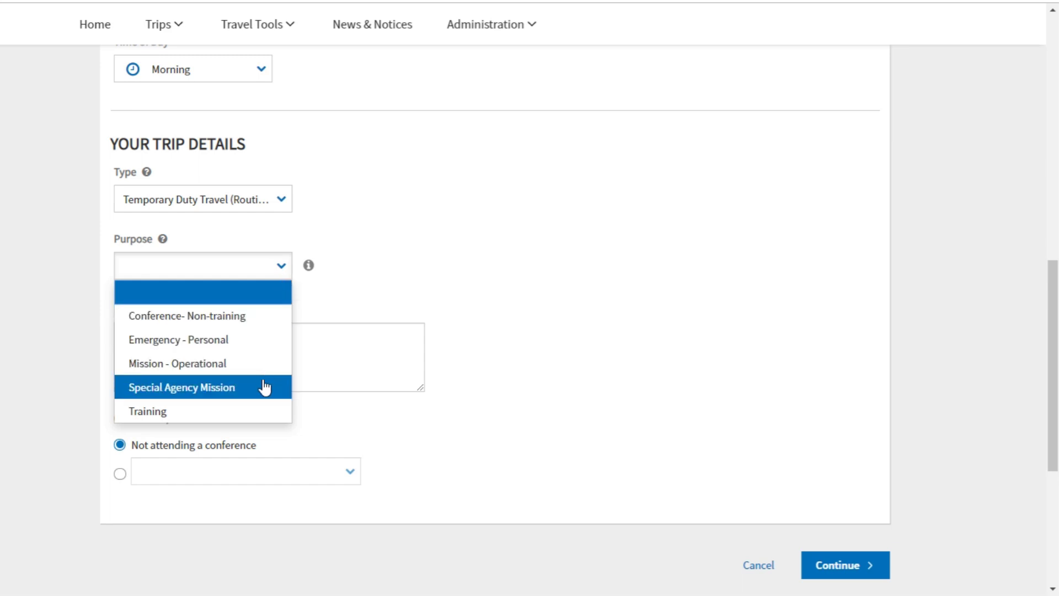
# Set the purpose to Training and describe the trip as holding information the organization requires
pyautogui.click(264, 414)
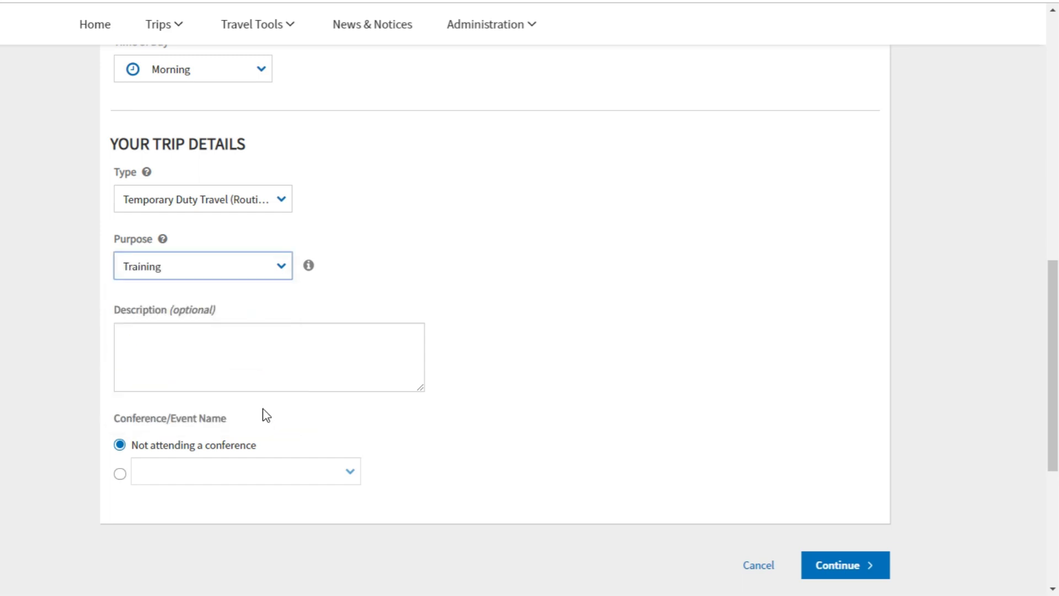
pyautogui.click(260, 384)
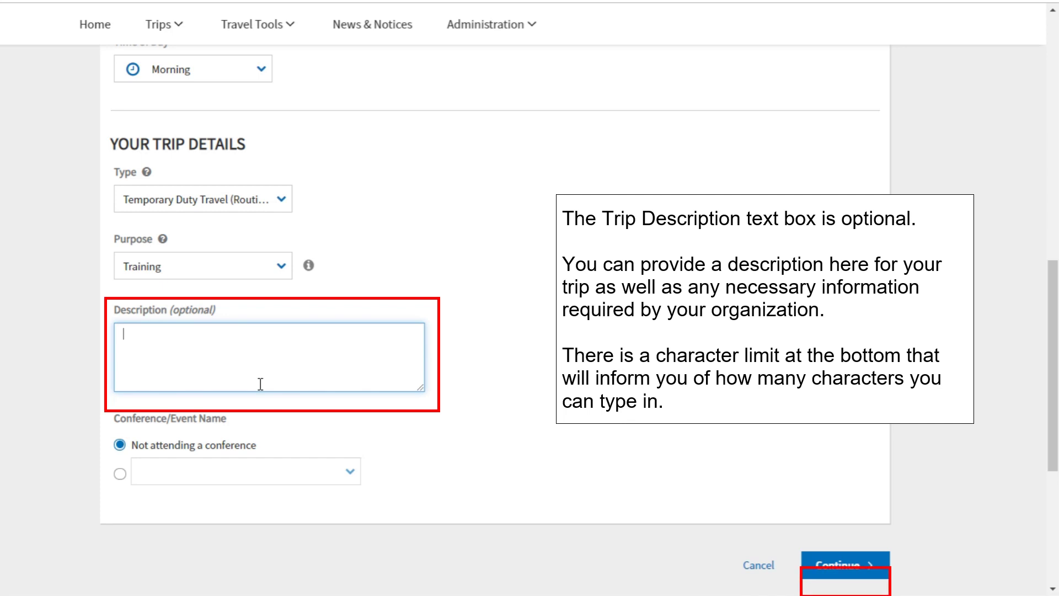
pyautogui.write('This is the ')
pyautogui.write('Trip Descri')
pyautogui.write('ption box. ')
pyautogui.write('You can enter ')
pyautogui.write('any necess')
pyautogui.write('ary information req')
pyautogui.write('uired by your')
pyautogui.write(' organization he')
pyautogui.write('re.')
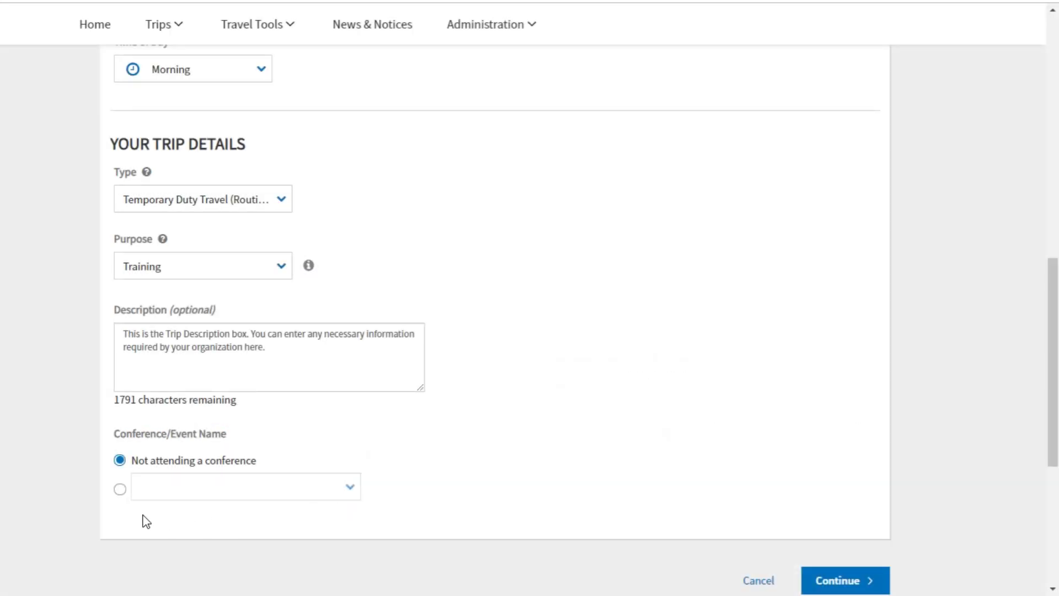
pyautogui.click(119, 491)
pyautogui.click(349, 490)
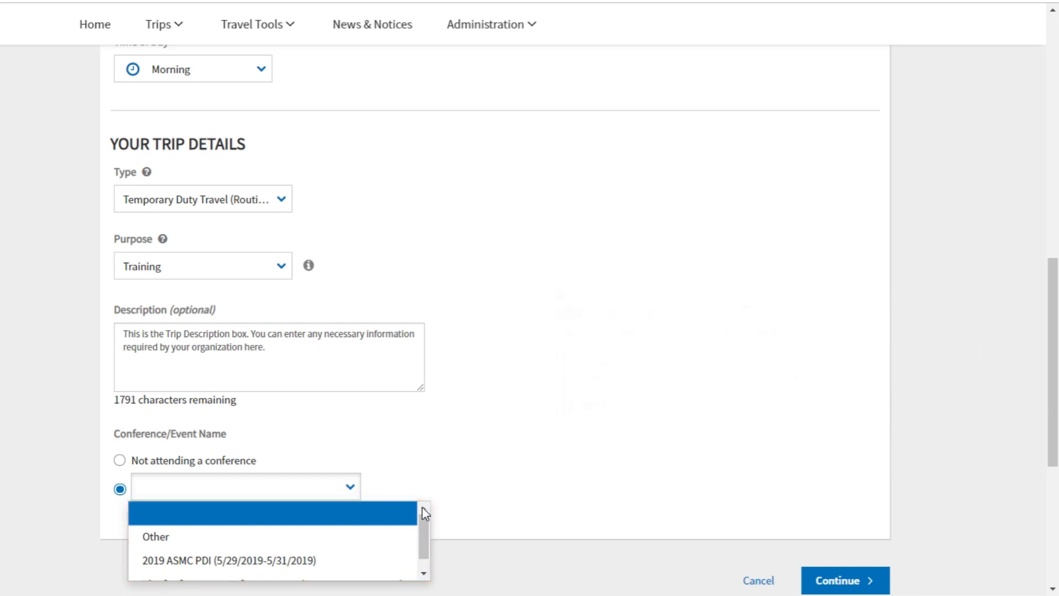
pyautogui.moveTo(423, 531); pyautogui.dragTo(424, 543)
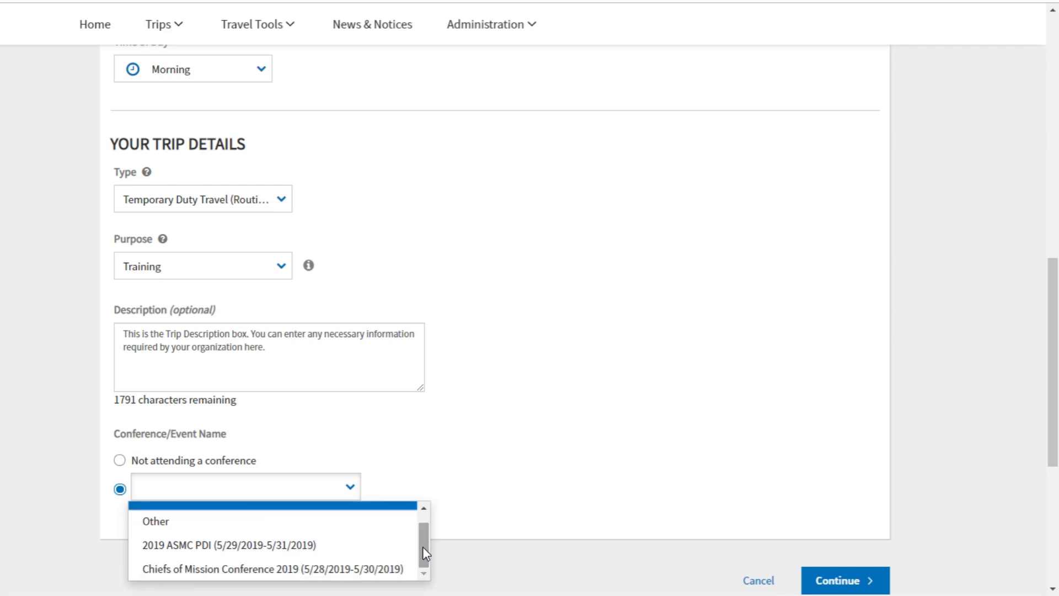
pyautogui.moveTo(423, 547); pyautogui.dragTo(422, 539)
pyautogui.click(124, 463)
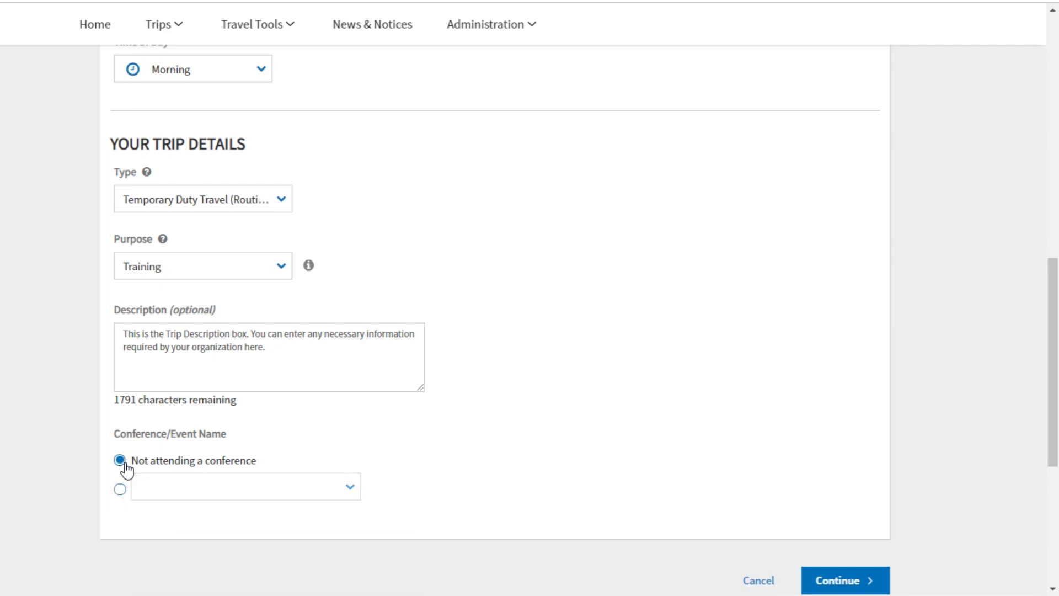